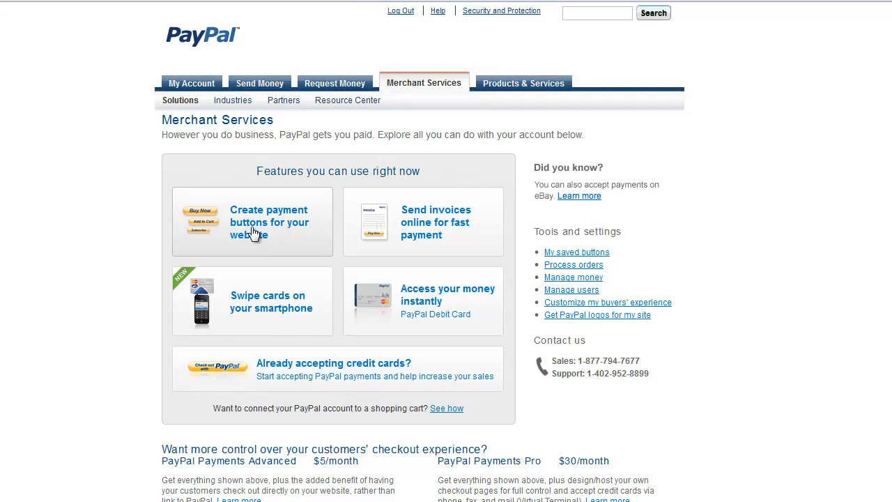
Start creating a payment button from Merchant Services and review the available button types, keeping Buy Now selected
click(253, 233)
mouse_move(285, 200)
scroll(284, 199, down, 2)
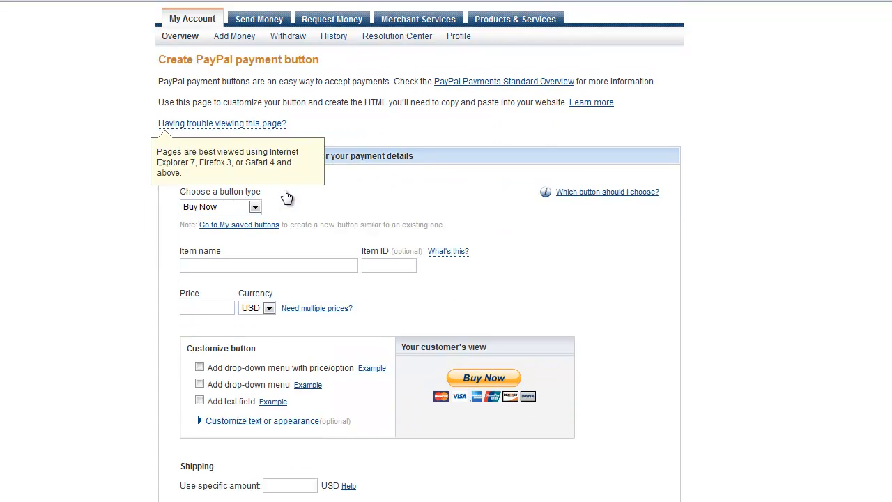
scroll(292, 199, up, 3)
click(256, 272)
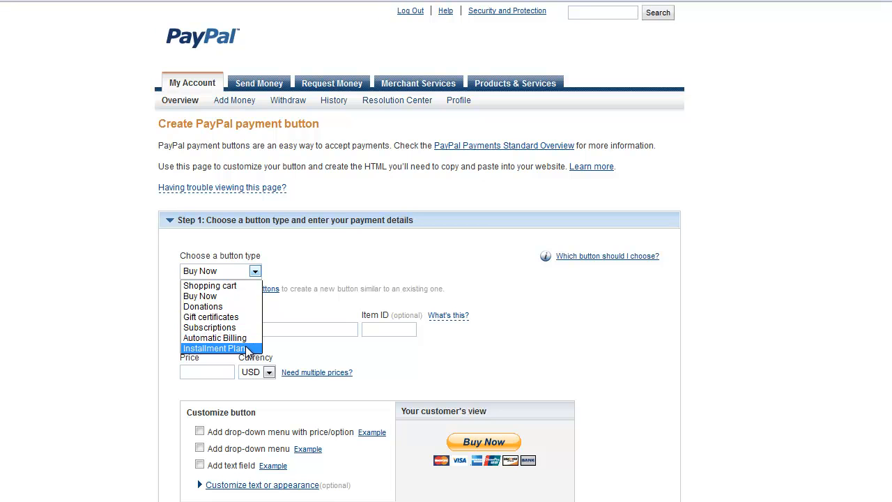
click(316, 271)
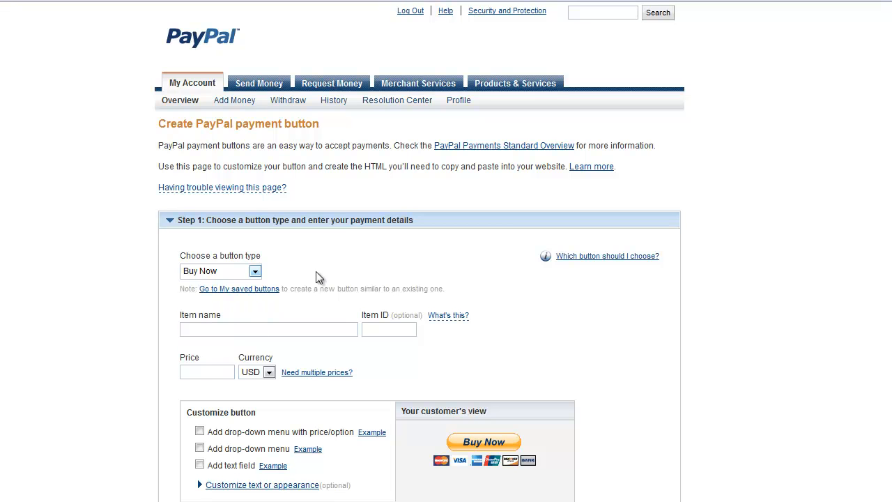
Open the guide on which button to choose, review the button type descriptions, and close it
click(591, 258)
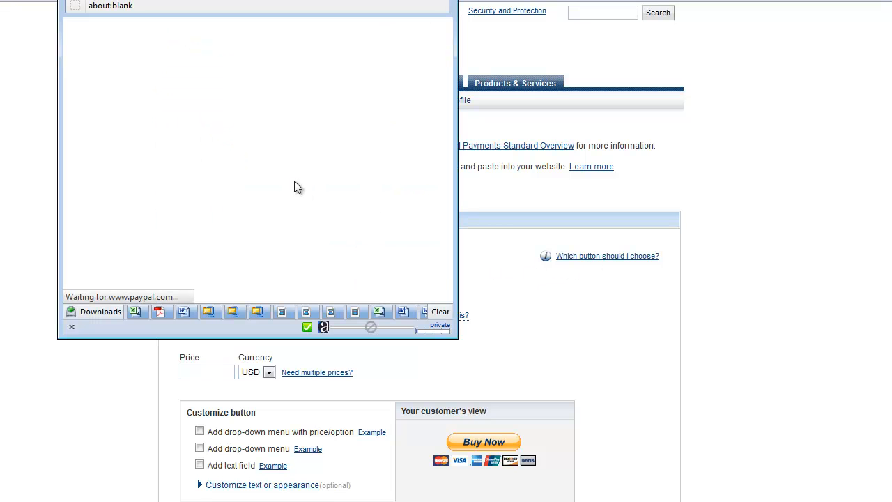
scroll(292, 110, down, 5)
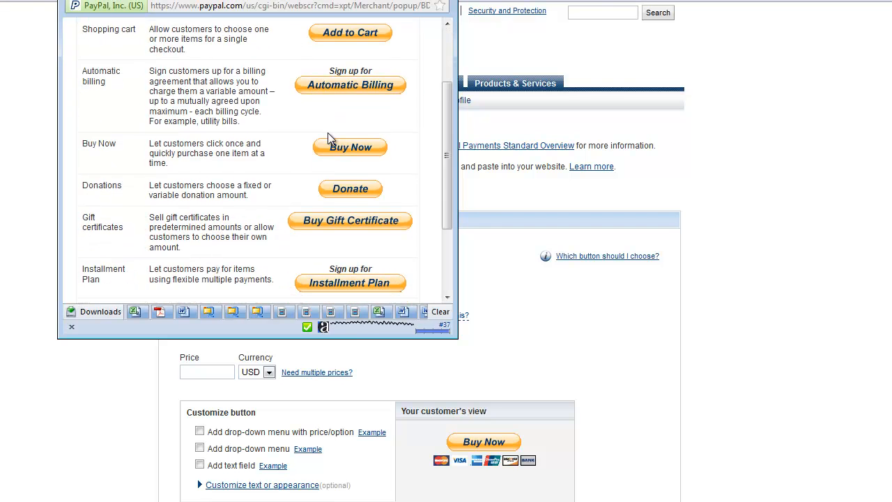
scroll(341, 241, up, 5)
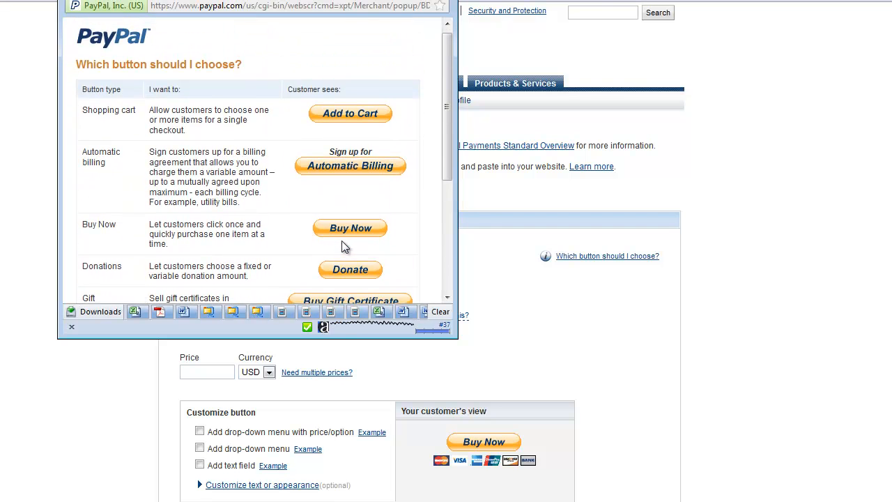
click(440, 1)
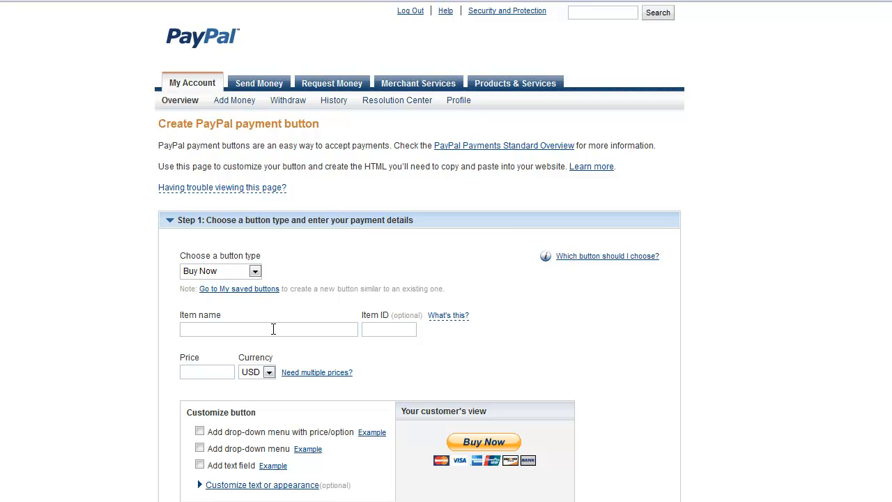
Name the item Test Item Name and check the explanation of the optional item ID, leaving the ID empty
click(230, 330)
text(Test Item Name)
key(Tab)
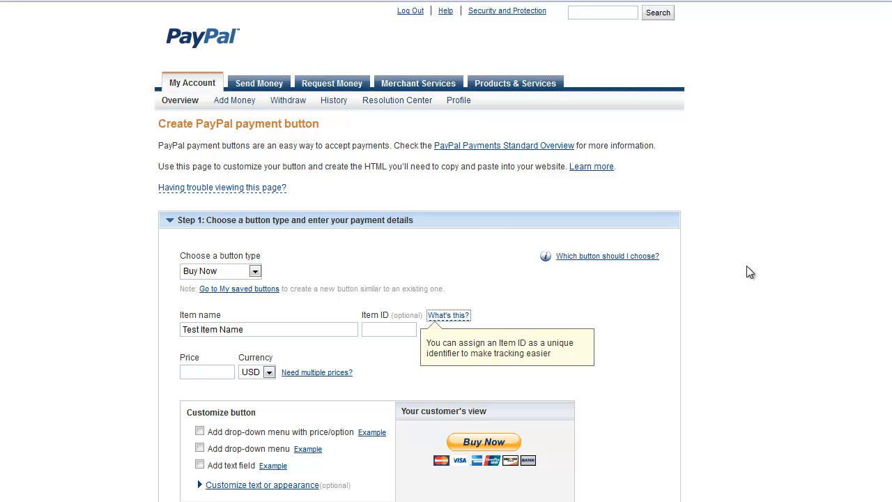
click(400, 329)
mouse_move(442, 316)
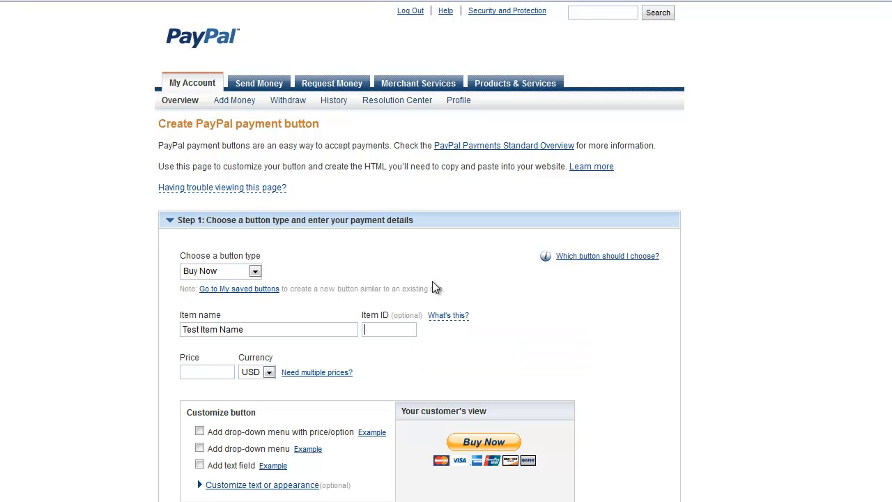
Review the currency options, keep USD, and set the item price to 47.00
click(224, 373)
click(271, 375)
mouse_move(272, 416)
mouse_down()
mouse_move(272, 445)
mouse_move(274, 402)
mouse_up()
click(258, 386)
click(207, 371)
text(47.00)
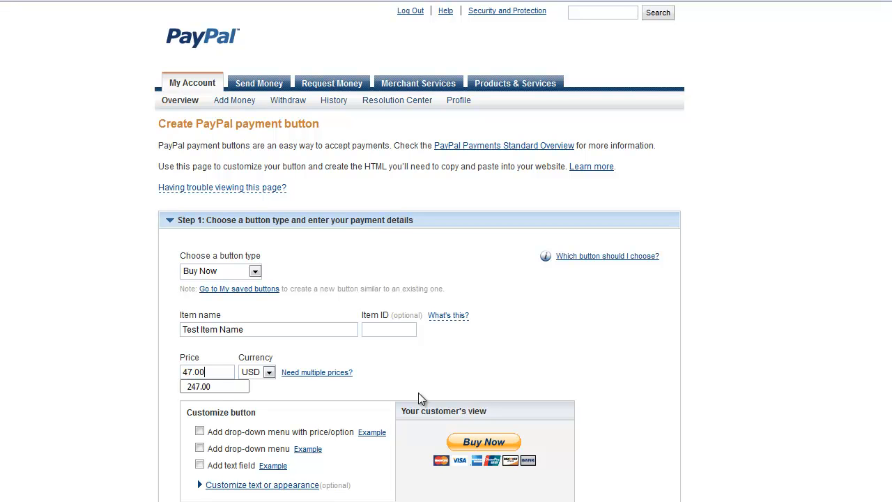
key(Tab)
View the example of a drop-down menu with price options, inspect its choices, and close the example
scroll(391, 361, down, 3)
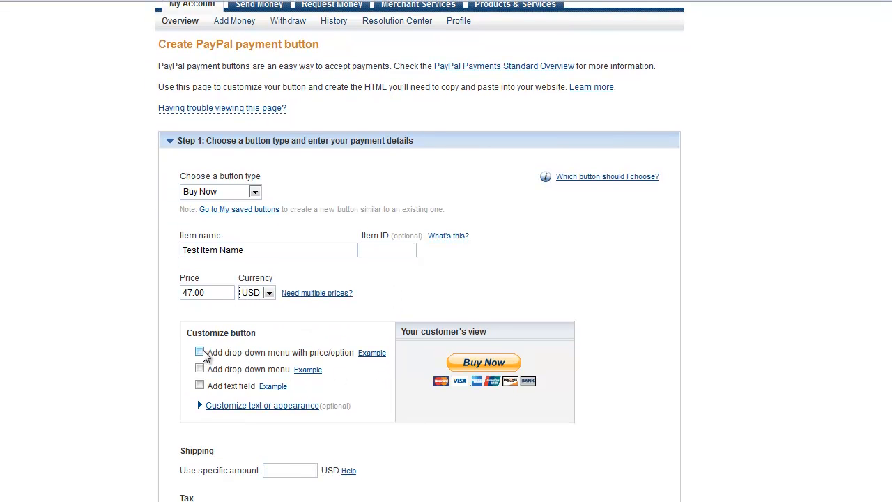
click(371, 354)
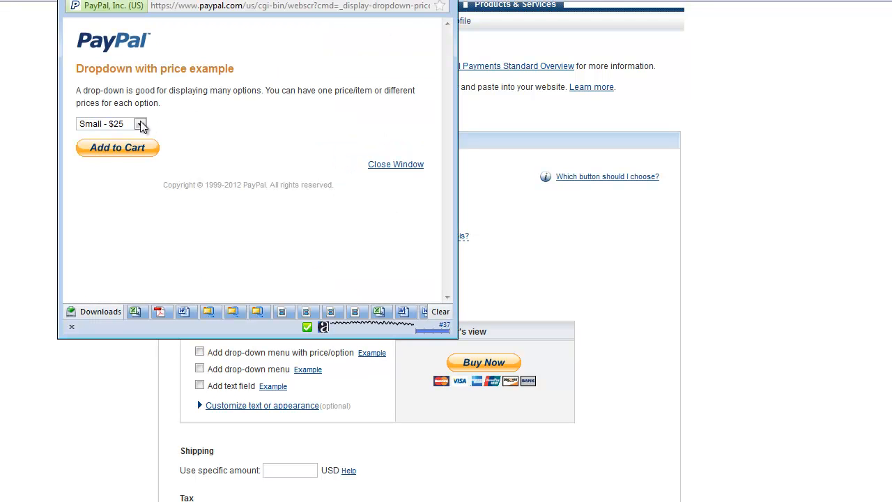
click(140, 124)
click(171, 113)
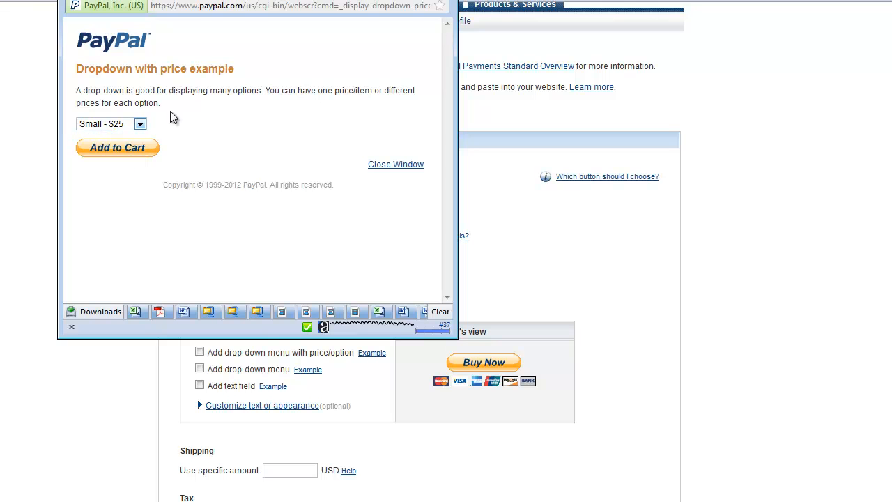
click(446, 0)
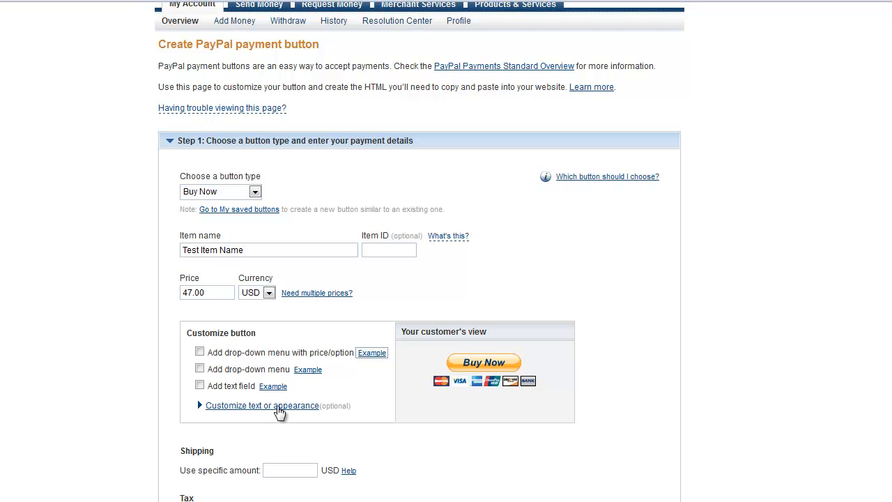
click(434, 296)
Expand the button's text and appearance options, try the own button image choice, and return to the PayPal button
click(253, 409)
scroll(258, 404, down, 5)
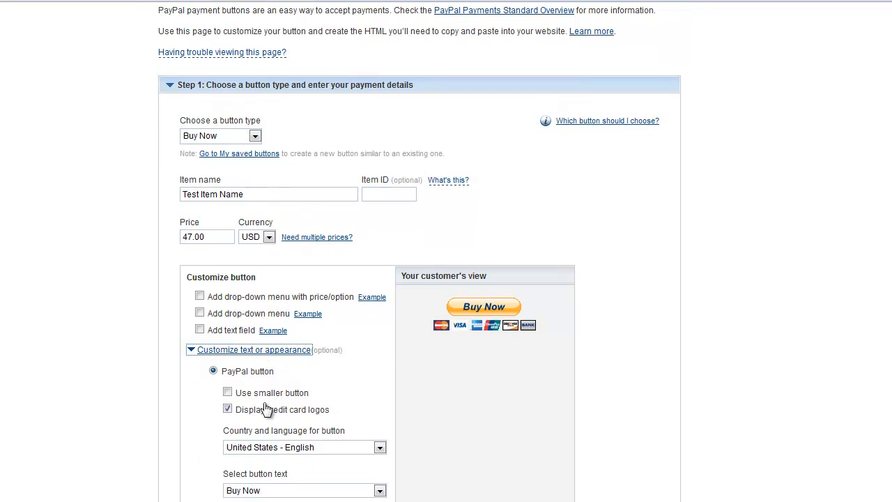
click(213, 416)
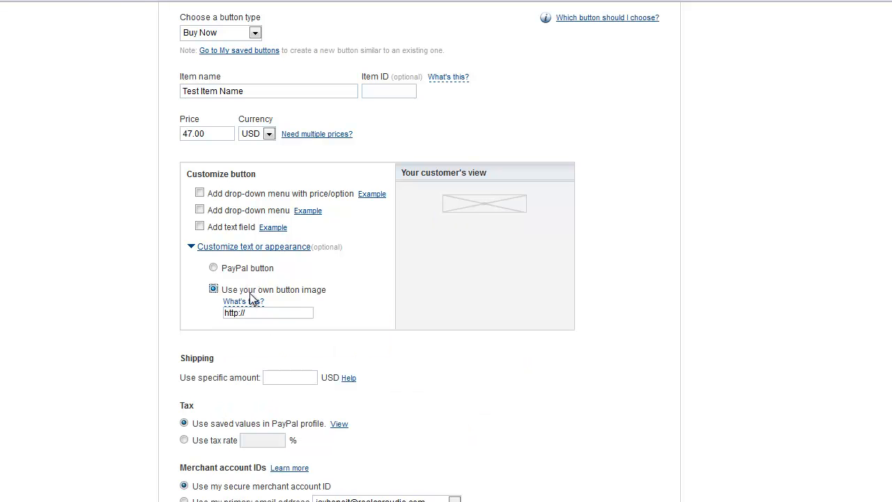
drag(268, 313, 219, 313)
click(213, 268)
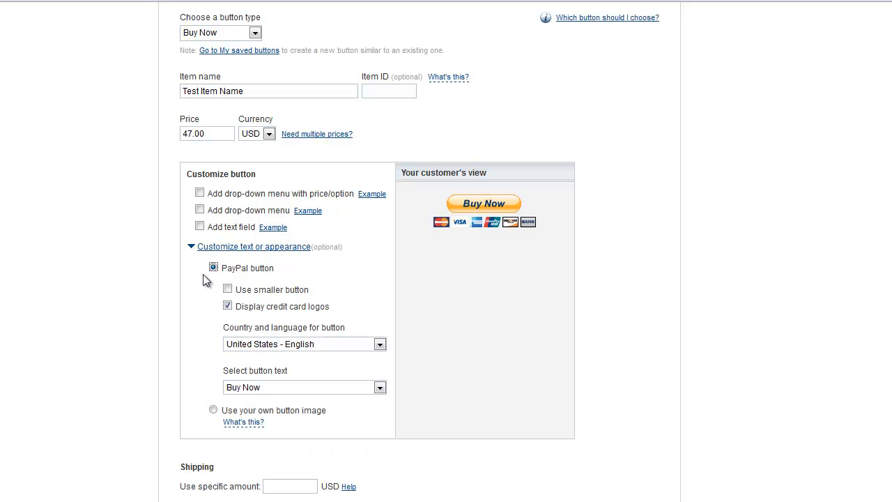
Try the smaller button option, restore the normal size, and leave the credit card logos turned off
click(228, 306)
click(228, 306)
click(228, 290)
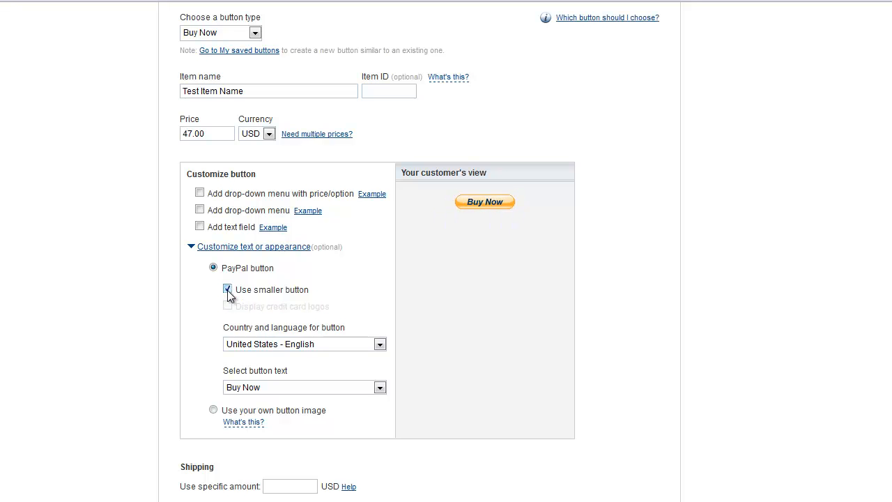
click(228, 290)
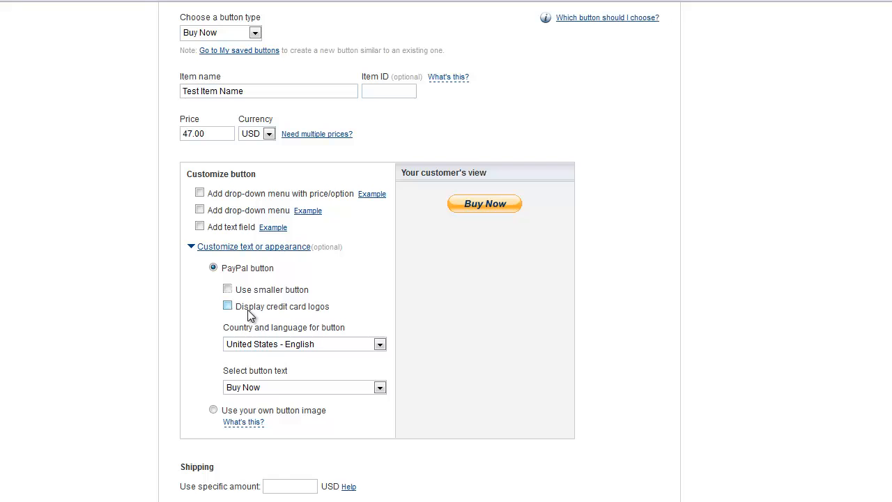
Check the country and language setting, try Pay Now as the button text, and set it back to Buy Now
click(382, 344)
click(382, 344)
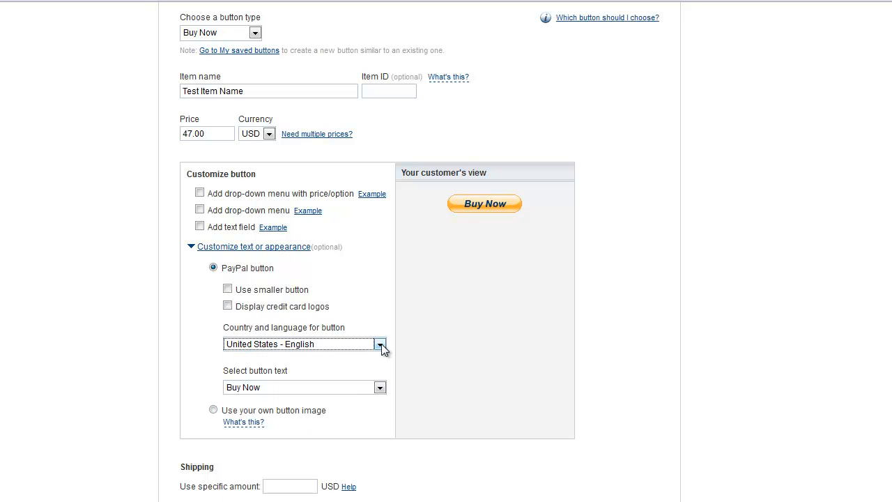
click(379, 387)
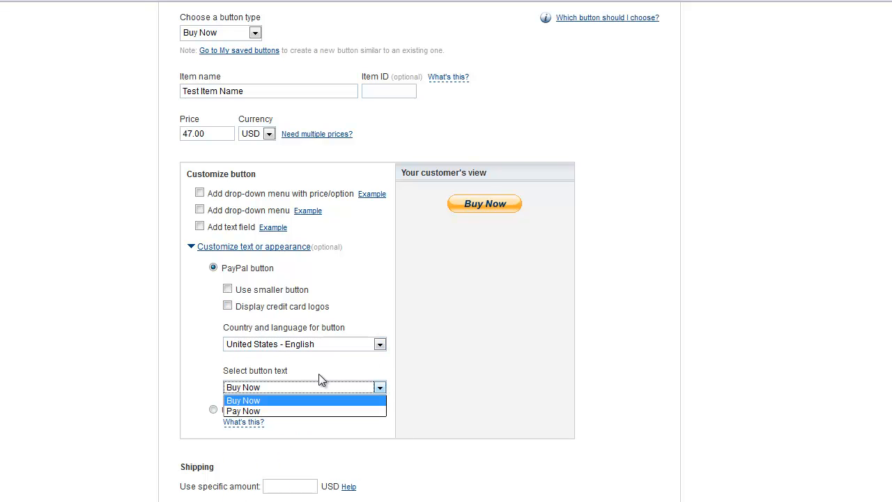
click(255, 411)
click(276, 387)
click(269, 398)
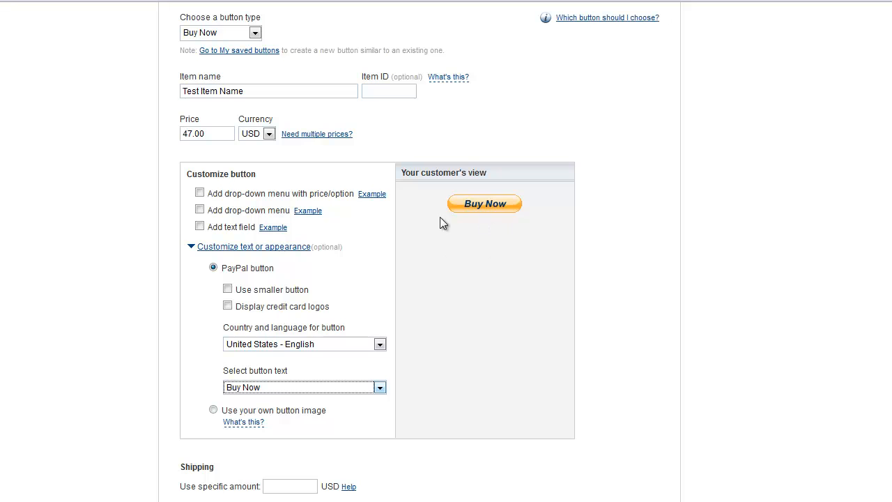
Switch the button appearance to your own button image and select the contents of its web address field
click(213, 411)
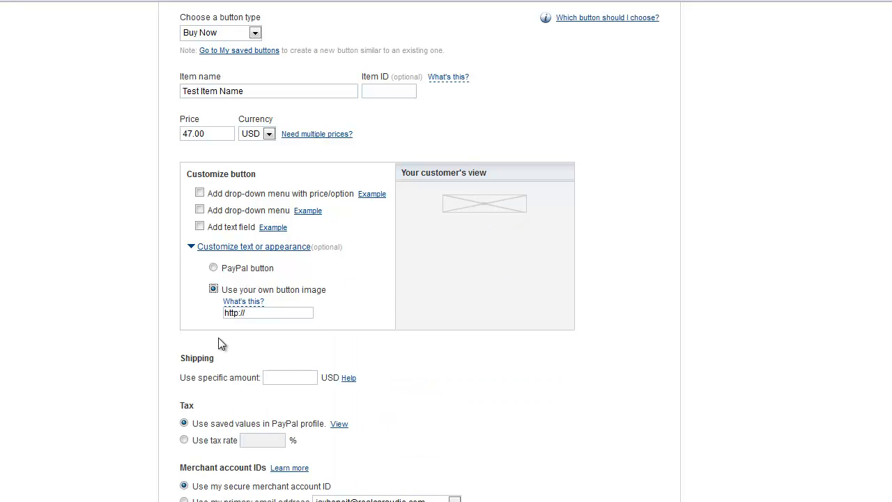
mouse_move(258, 318)
drag(251, 314, 224, 312)
Try the custom tax rate option and return to the saved tax values from the PayPal profile
click(270, 377)
scroll(202, 379, down, 2)
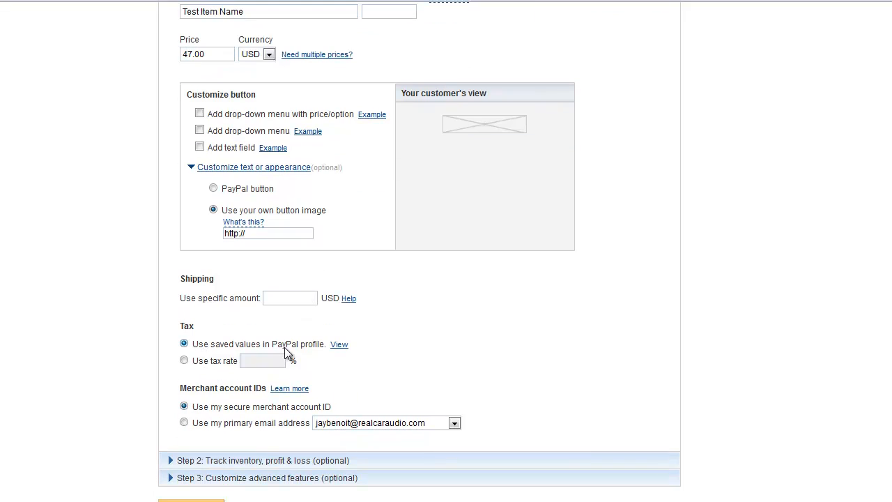
click(184, 361)
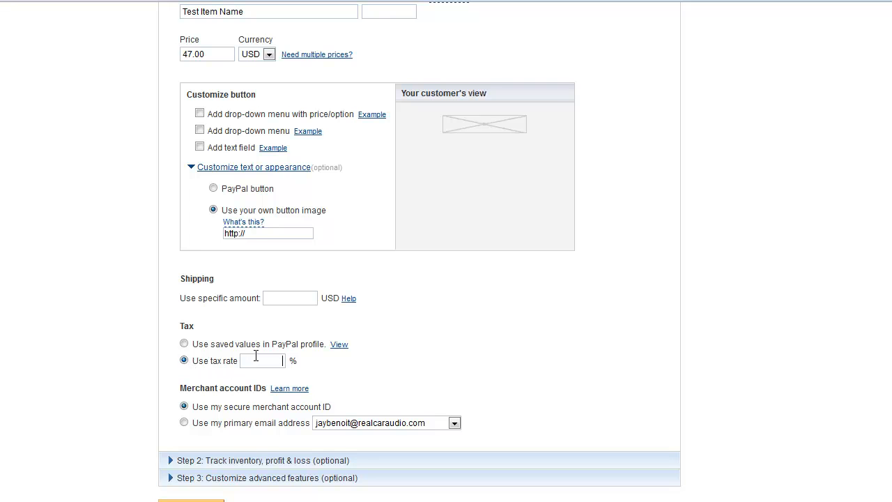
click(185, 343)
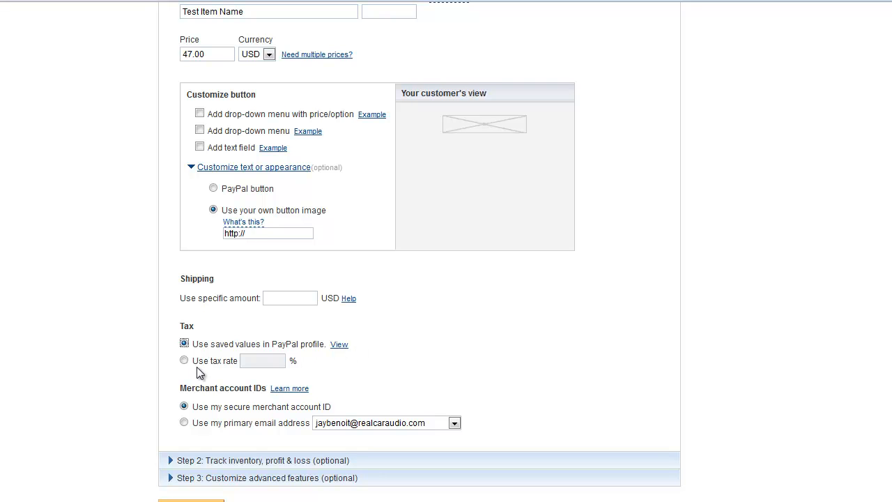
Try the primary email address as merchant identifier and switch back to the secure merchant account ID
scroll(196, 367, down, 3)
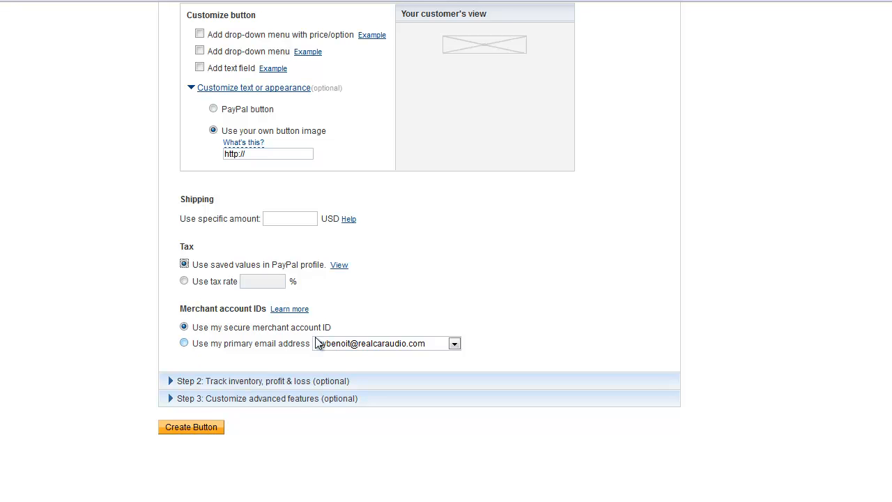
click(184, 343)
click(184, 327)
drag(340, 329, 195, 336)
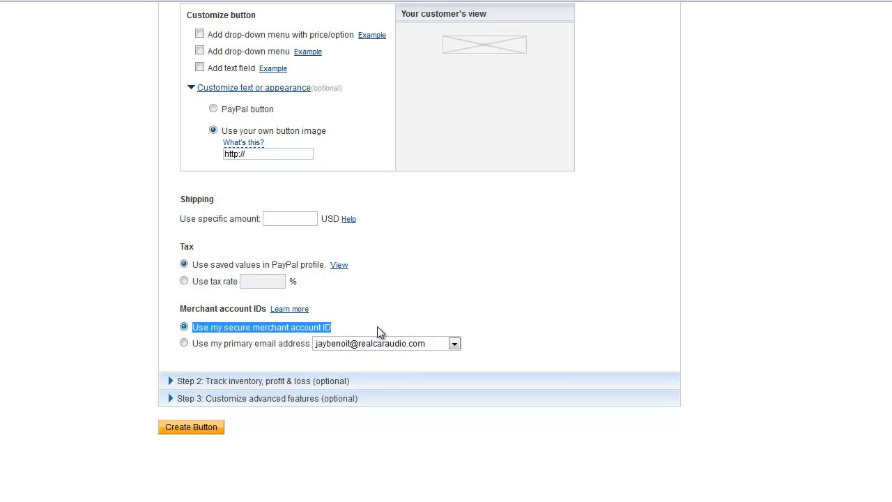
Set the button appearance back to the standard PayPal button
scroll(377, 327, up, 2)
click(214, 189)
Open the inventory, profit and loss tracking section, review its options, and close it without enabling tracking
scroll(234, 384, down, 2)
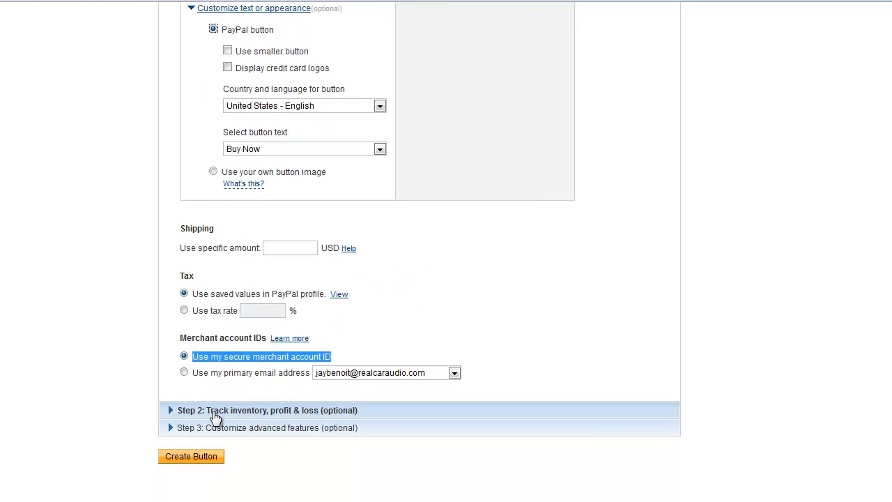
click(216, 411)
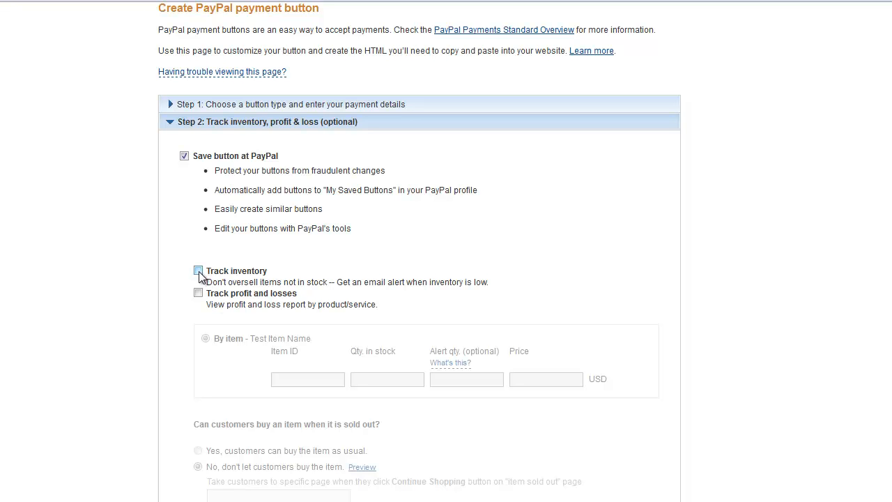
click(207, 122)
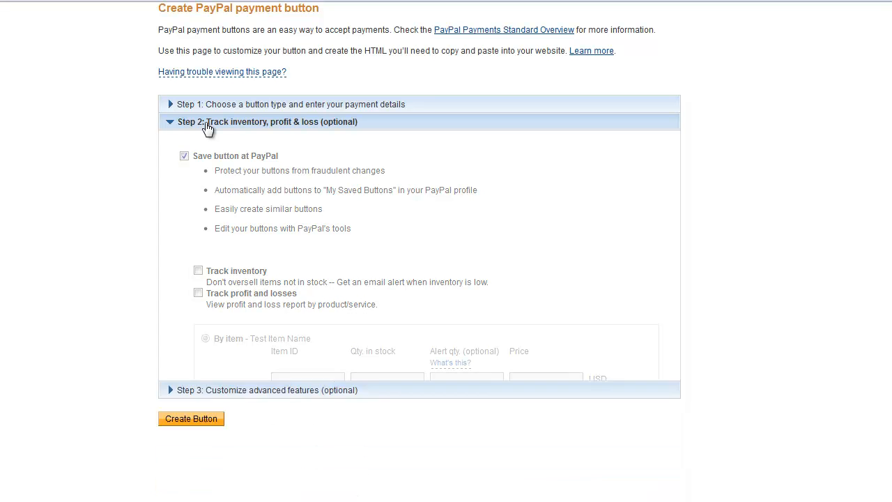
Open the advanced features section and choose No for letting customers change order quantities
click(231, 62)
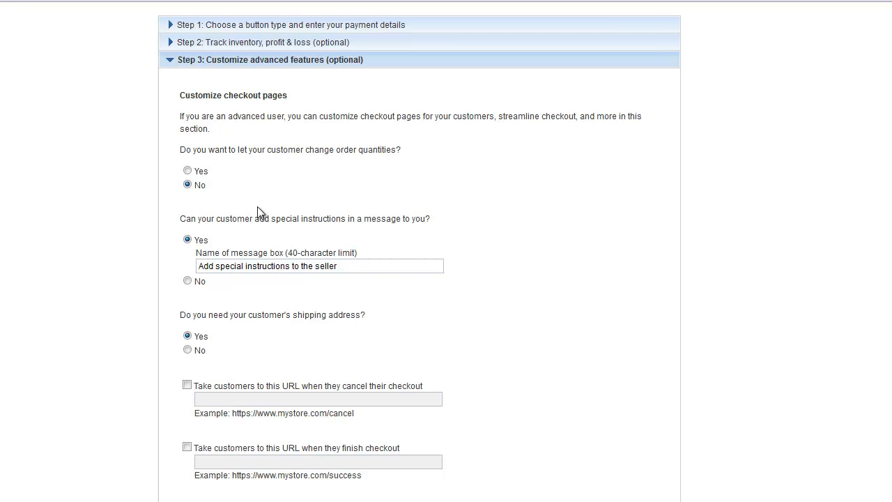
click(188, 170)
click(187, 184)
click(187, 171)
click(194, 187)
Examine the message box name and choose No for customers adding special instructions
click(367, 263)
drag(198, 266, 347, 271)
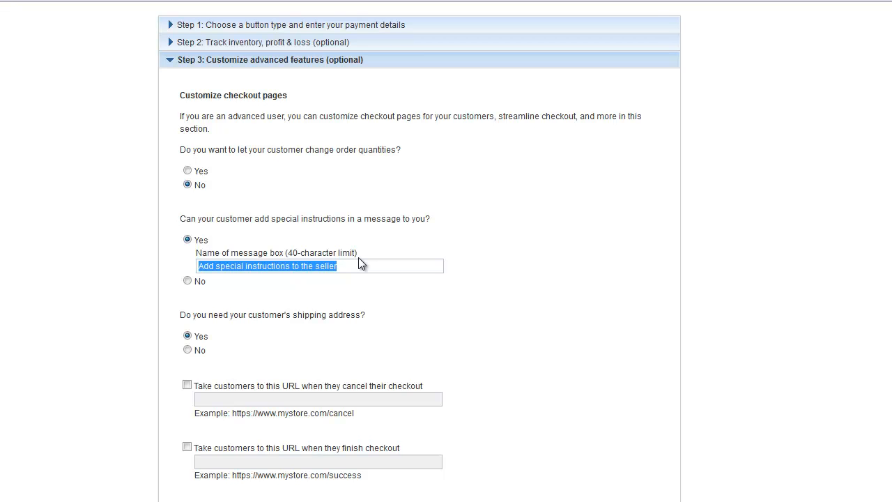
click(190, 282)
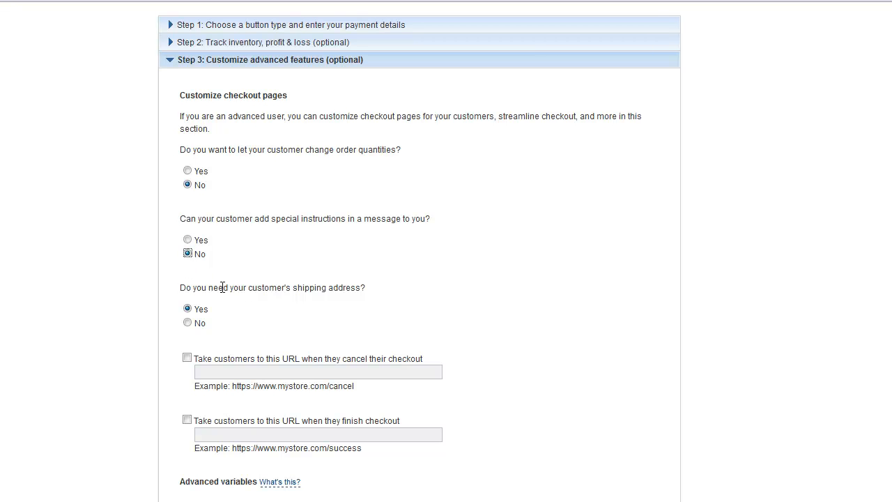
Choose No for needing the customer's shipping address and highlight the option for a cancelled-checkout URL
click(186, 323)
click(187, 309)
click(187, 323)
click(187, 309)
click(187, 323)
drag(425, 358, 250, 357)
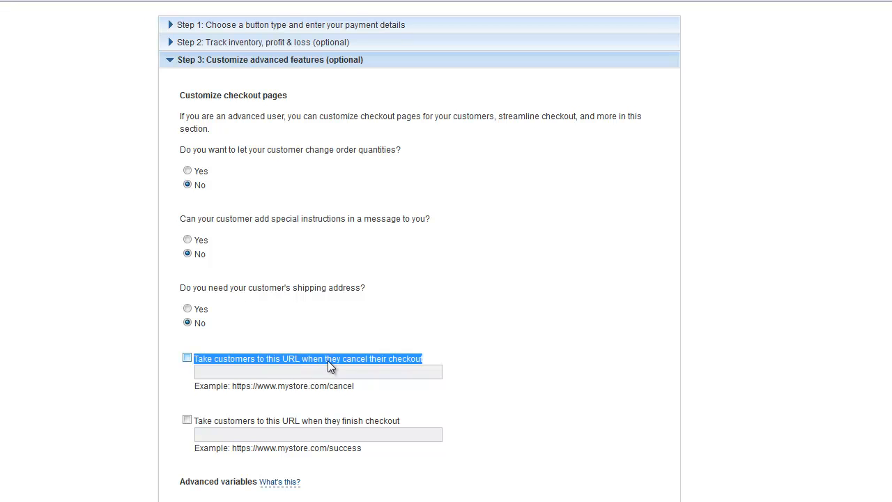
click(187, 358)
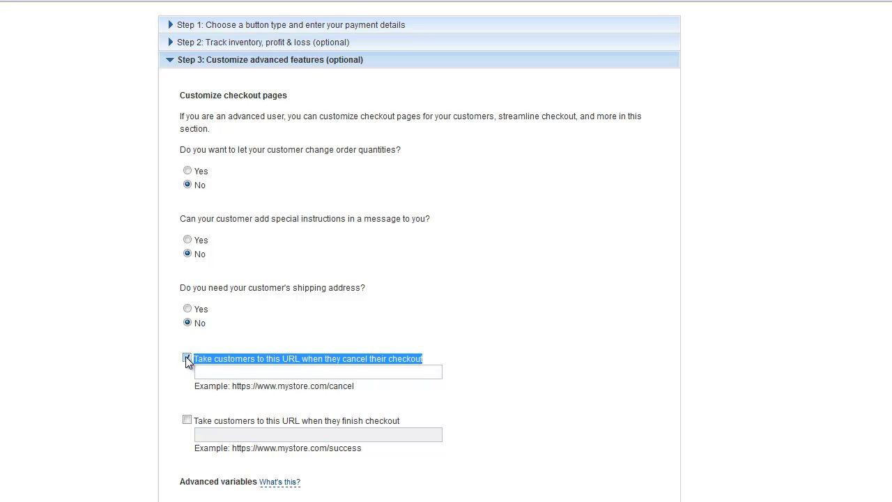
click(212, 376)
drag(432, 358, 200, 359)
click(212, 375)
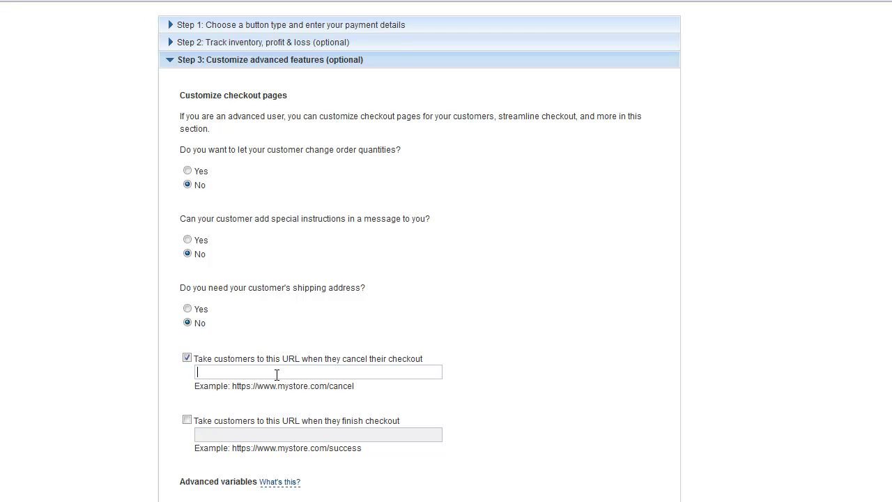
text(http://google.com)
click(187, 420)
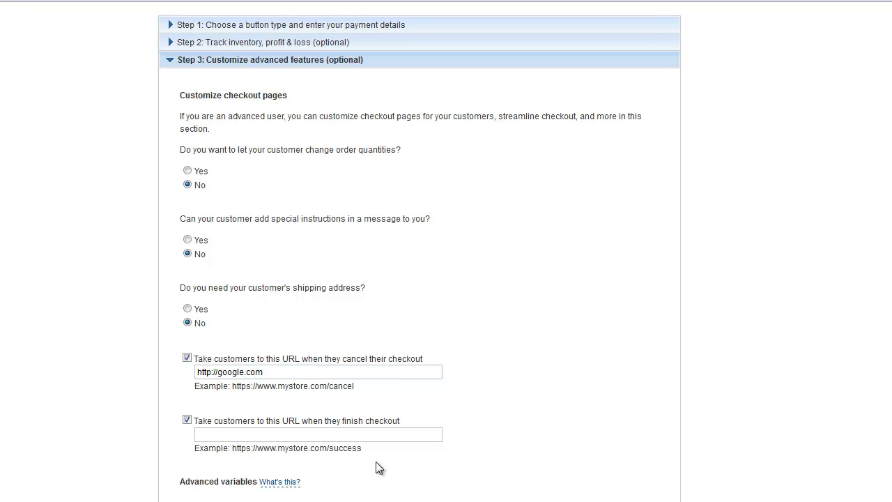
text(http://)
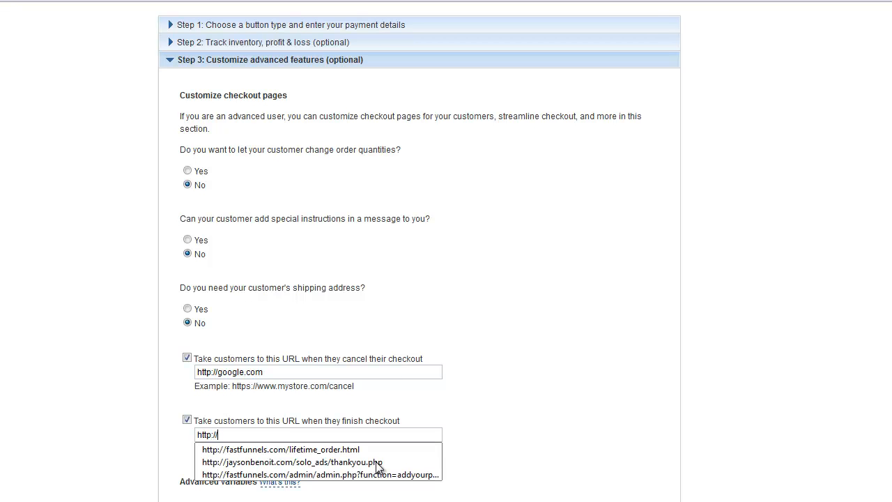
text(google.com)
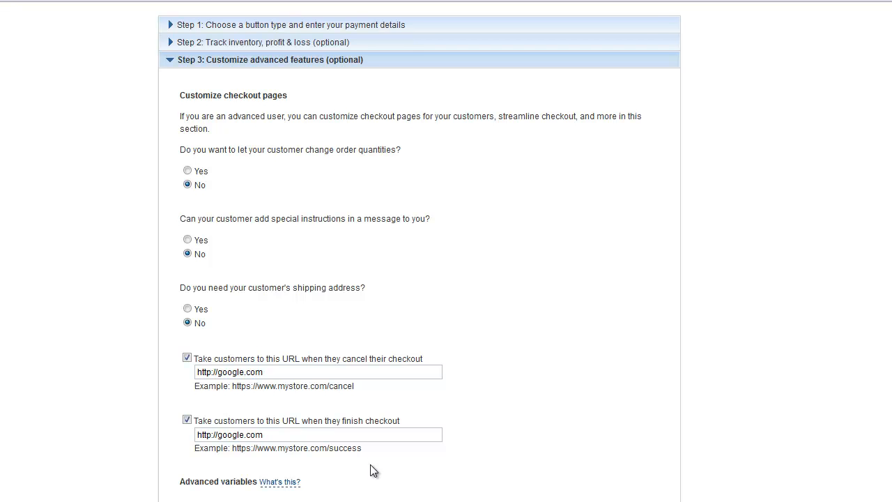
scroll(370, 464, down, 2)
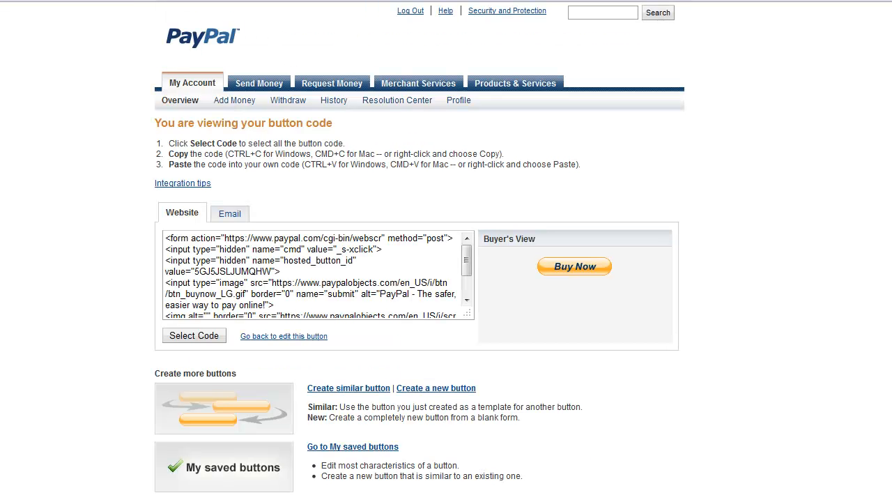
Select the full website code of the Buy Now button, and select the payment link in the email version
drag(166, 237, 297, 338)
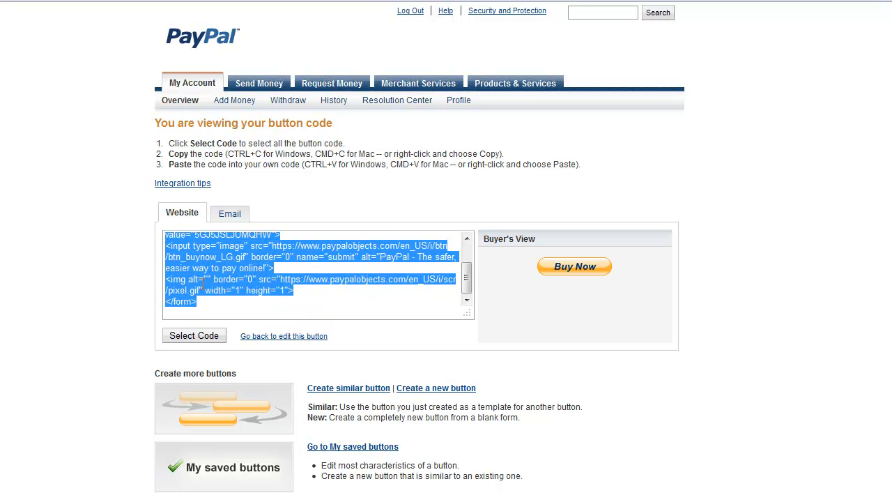
click(232, 216)
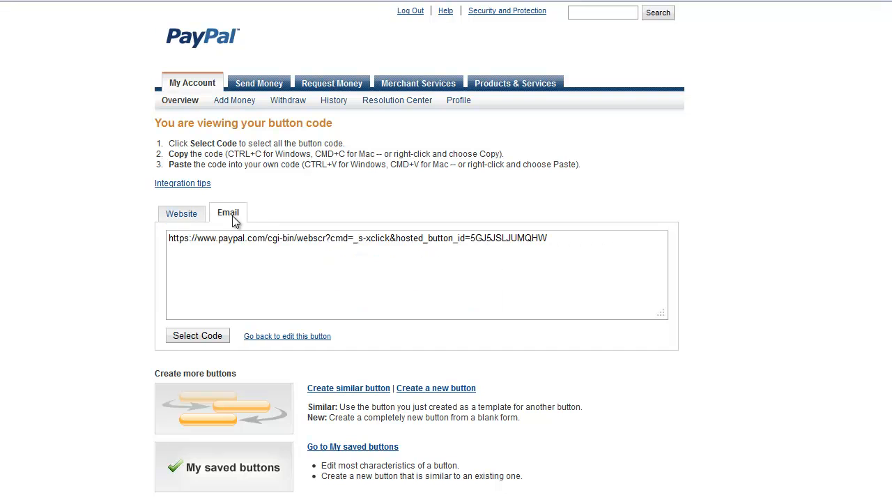
drag(560, 239, 168, 240)
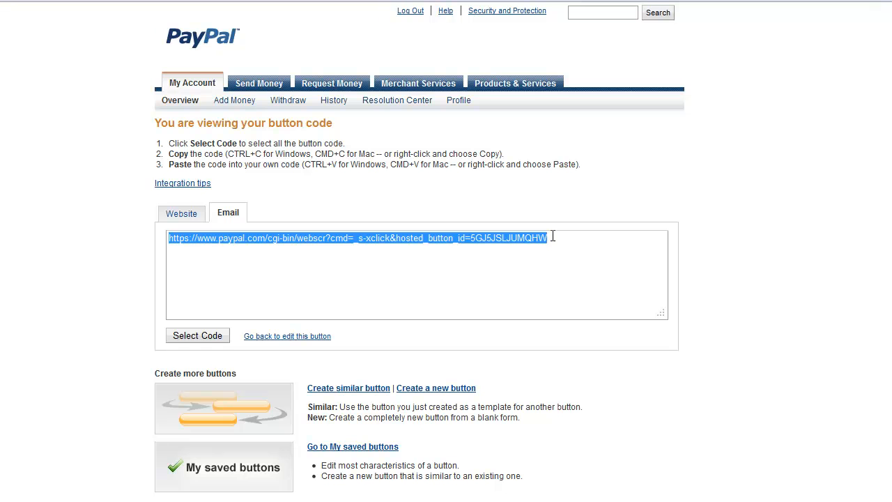
Review the website version of the button code from its beginning and return to the email payment link
click(186, 218)
click(171, 259)
scroll(209, 280, up, 2)
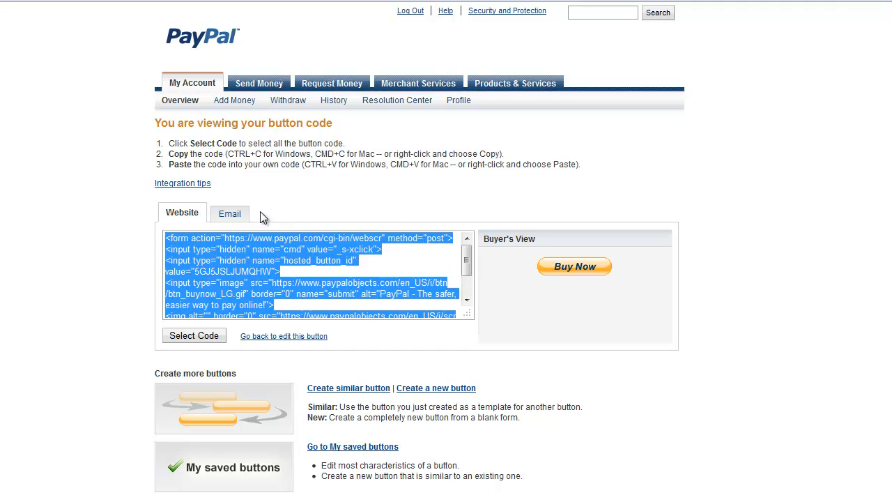
click(236, 217)
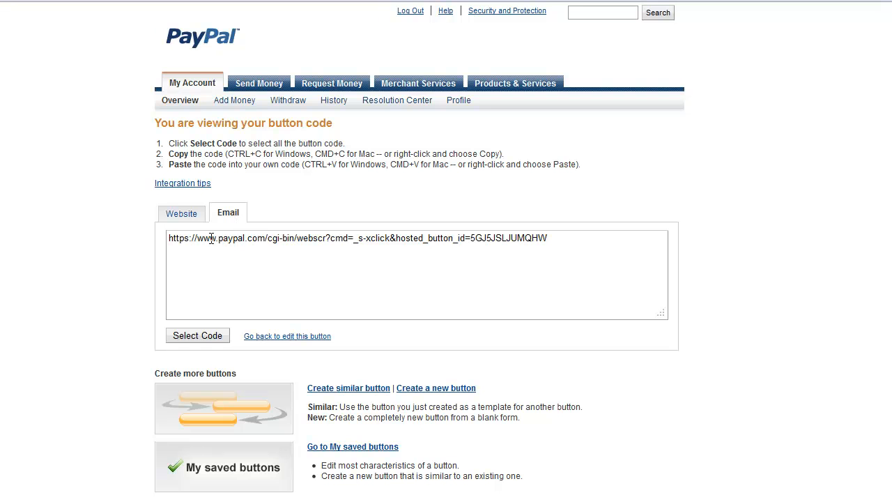